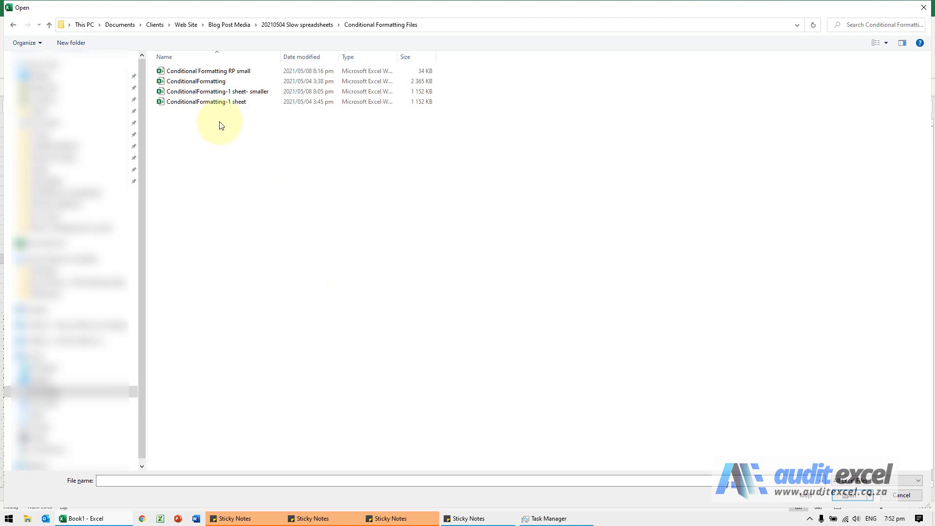
Step: Open the ConditionalFormatting-1 sheet workbook from the Conditional Formatting Files folder
{"action": "left_click", "coordinate": [234, 108]}
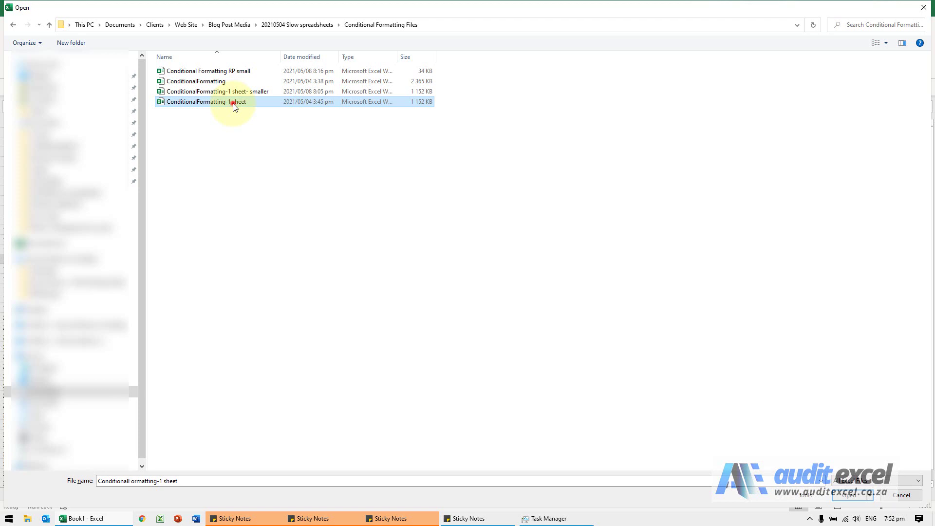
{"action": "double_click", "coordinate": [234, 108]}
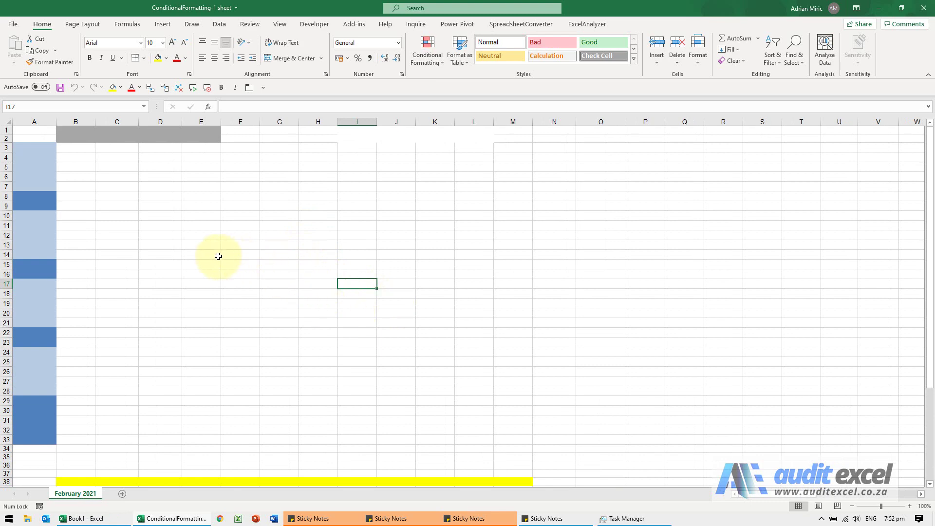
Step: Check several seemingly empty cells on the February 2021 sheet for hidden contents
{"action": "left_click", "coordinate": [165, 220]}
{"action": "left_click", "coordinate": [236, 252]}
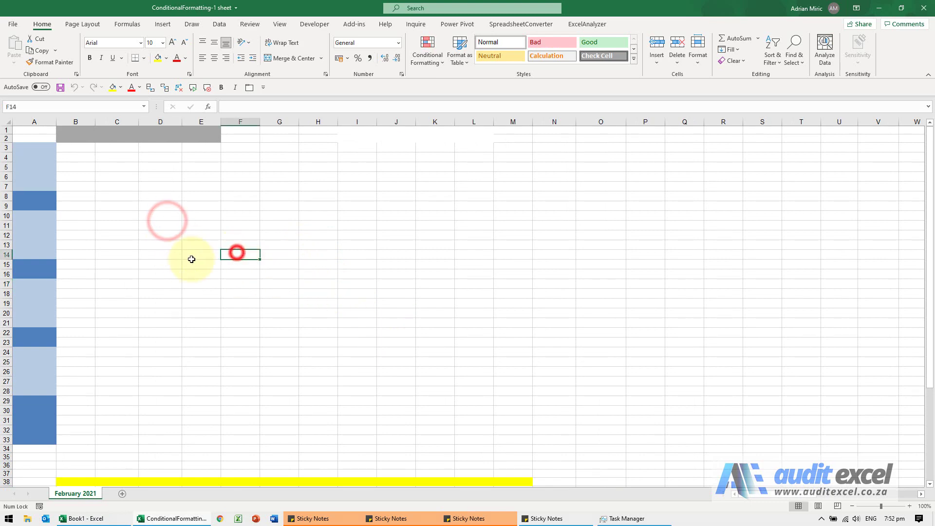
{"action": "left_click", "coordinate": [160, 257]}
{"action": "left_click", "coordinate": [121, 256]}
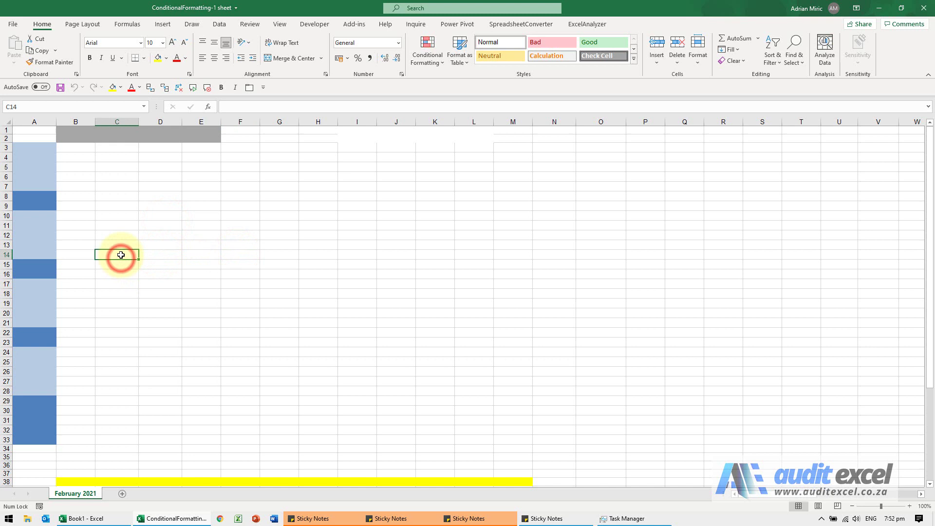
Step: Insert a new blank row at row 7, then clear the row selection
{"action": "left_click", "coordinate": [7, 186]}
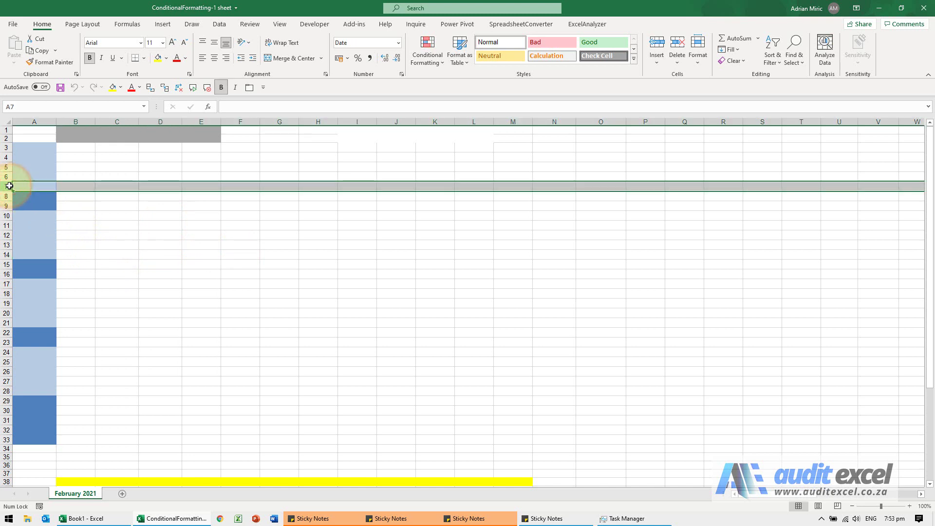
{"action": "right_click", "coordinate": [7, 186]}
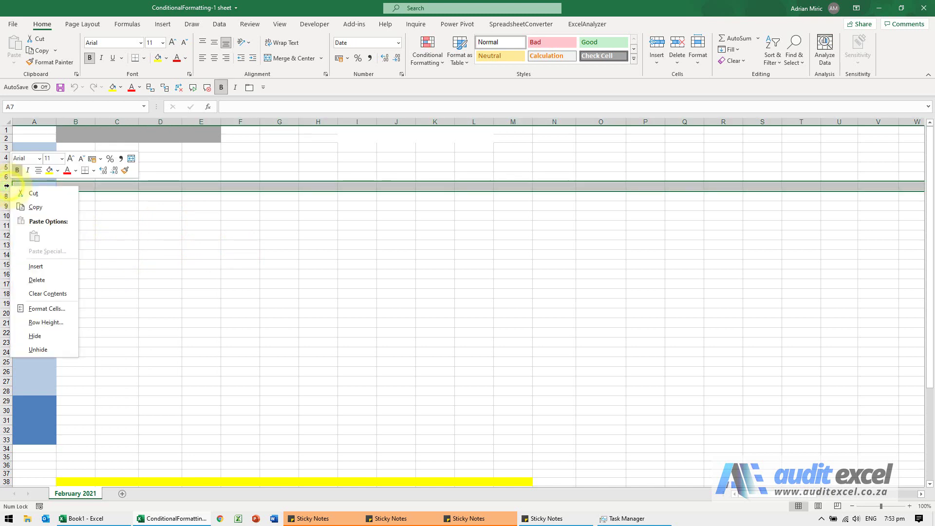
{"action": "left_click", "coordinate": [57, 268]}
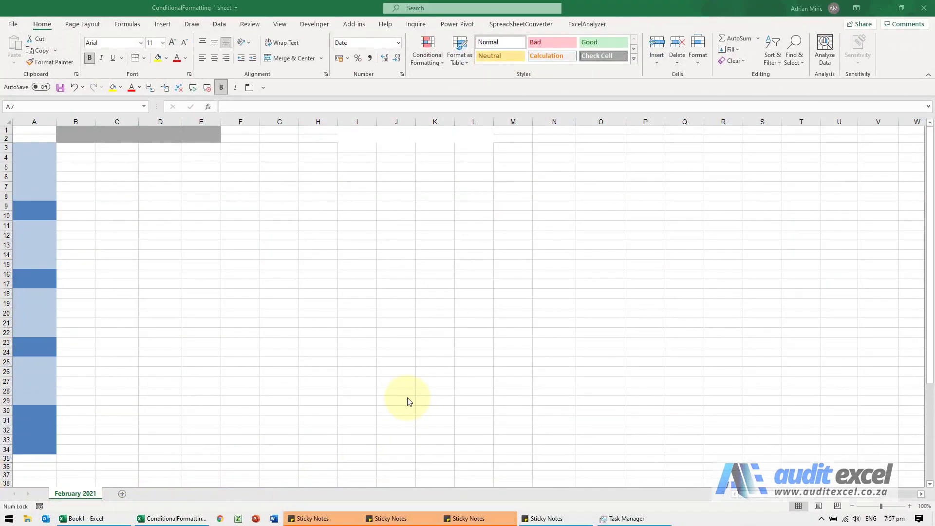
{"action": "left_click", "coordinate": [184, 234]}
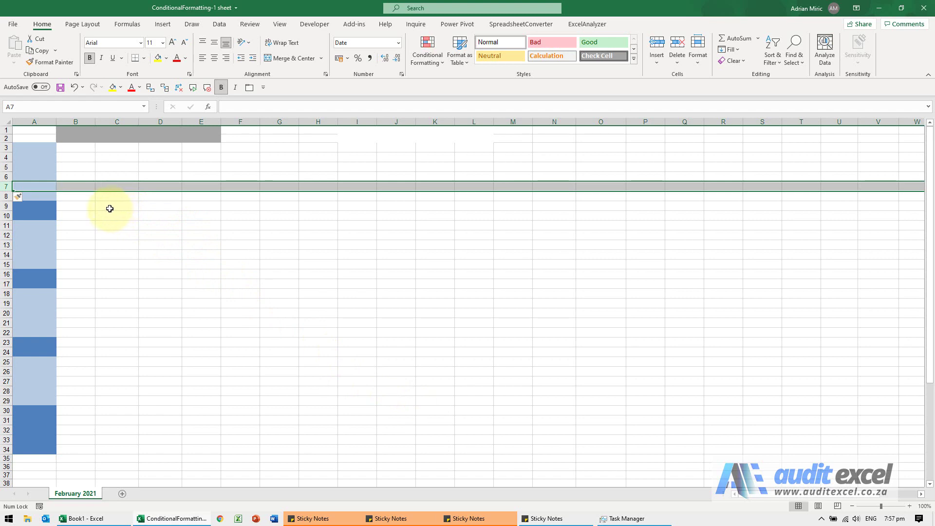
{"action": "left_click", "coordinate": [115, 192]}
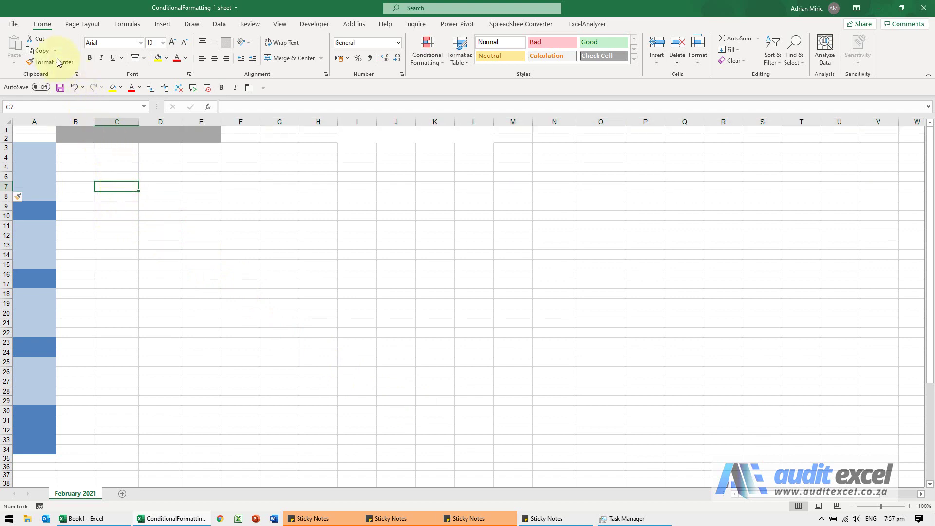
Step: Use Go To Special with Conditional formats to select all conditionally formatted cells
{"action": "left_click", "coordinate": [47, 28]}
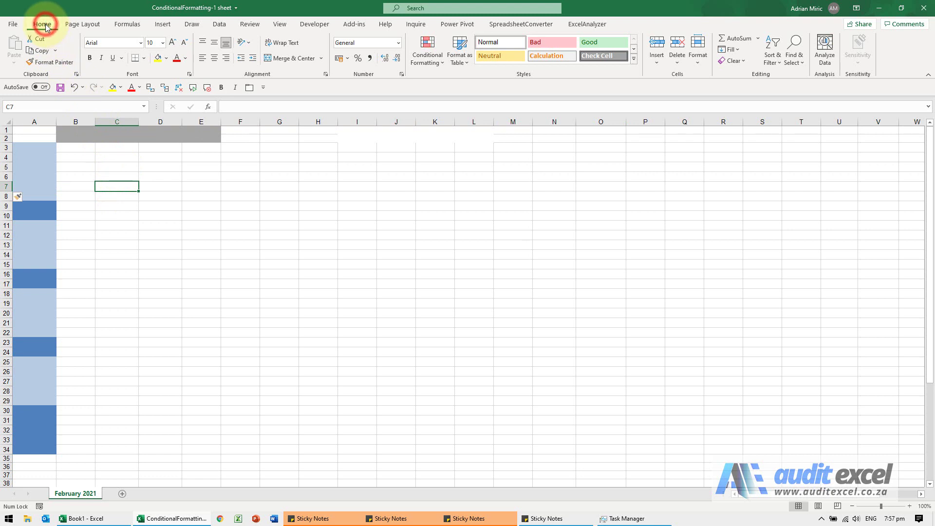
{"action": "left_click", "coordinate": [795, 61]}
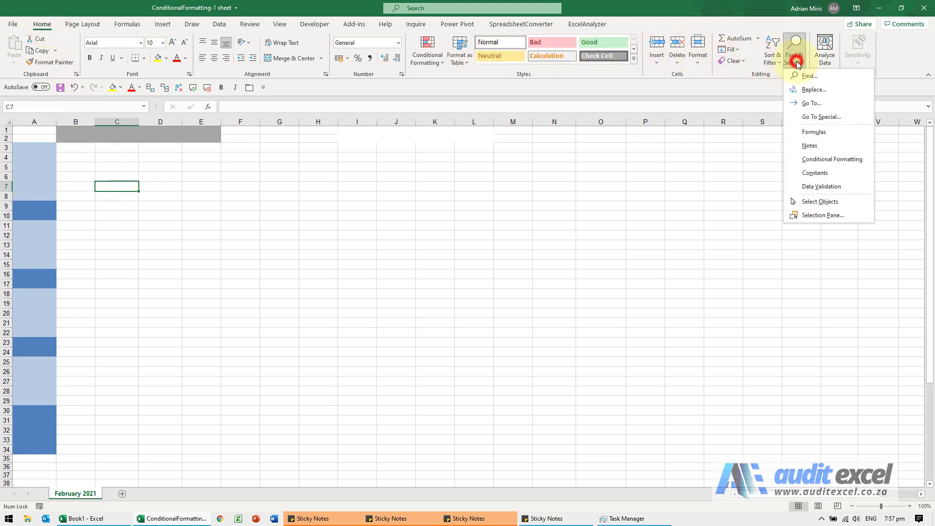
{"action": "left_click", "coordinate": [818, 117]}
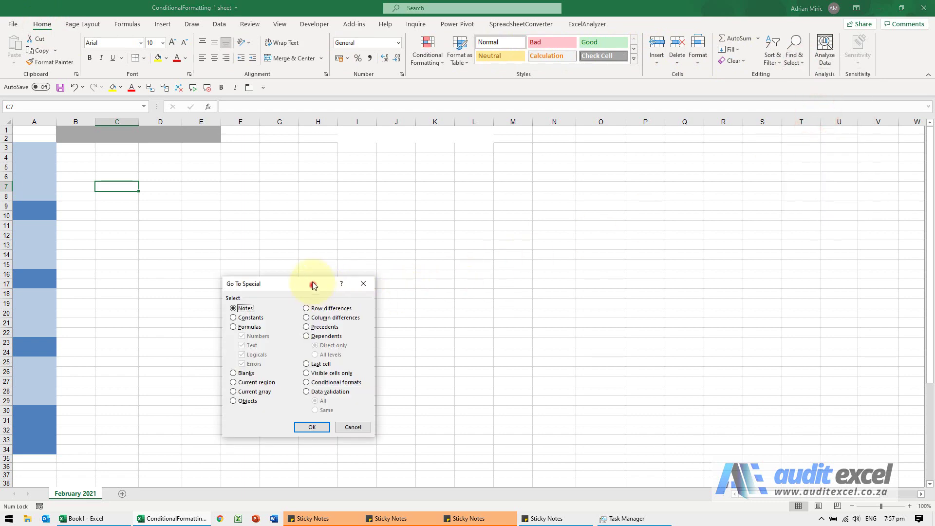
{"action": "left_click_drag", "start_coordinate": [316, 286], "coordinate": [328, 144]}
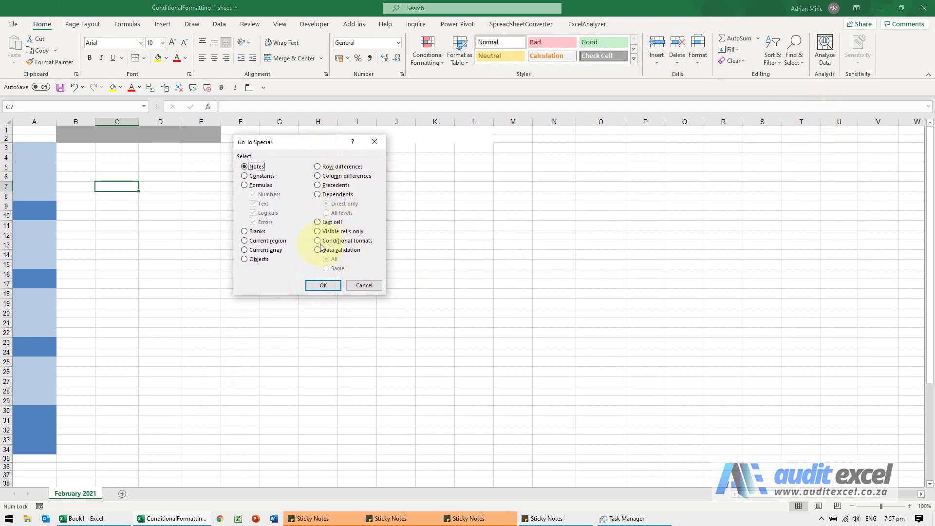
{"action": "left_click", "coordinate": [318, 240]}
{"action": "left_click", "coordinate": [320, 287]}
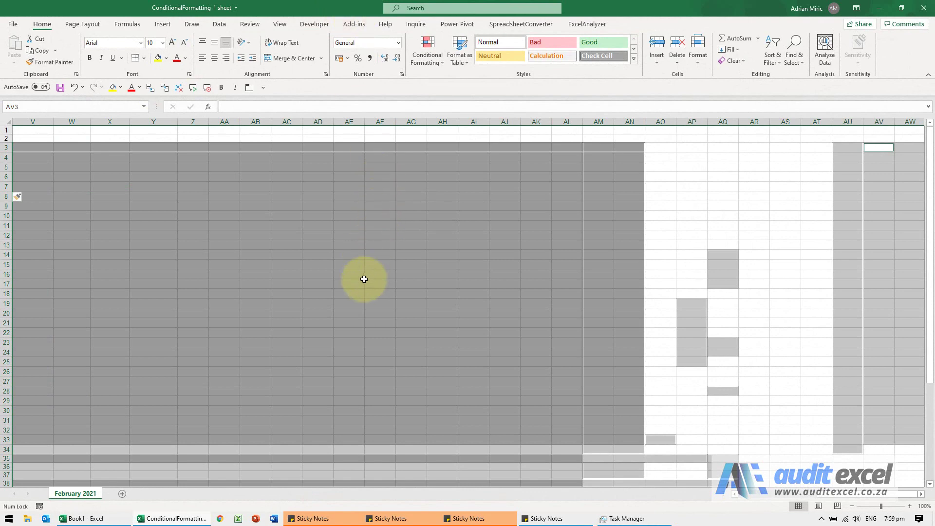
{"action": "left_click_drag", "start_coordinate": [820, 494], "coordinate": [737, 498]}
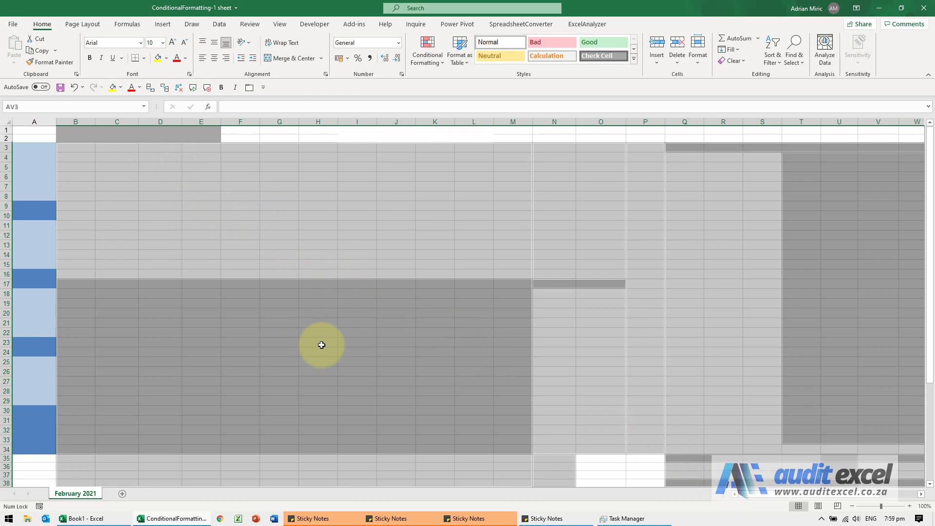
{"action": "left_click_drag", "start_coordinate": [777, 497], "coordinate": [931, 376]}
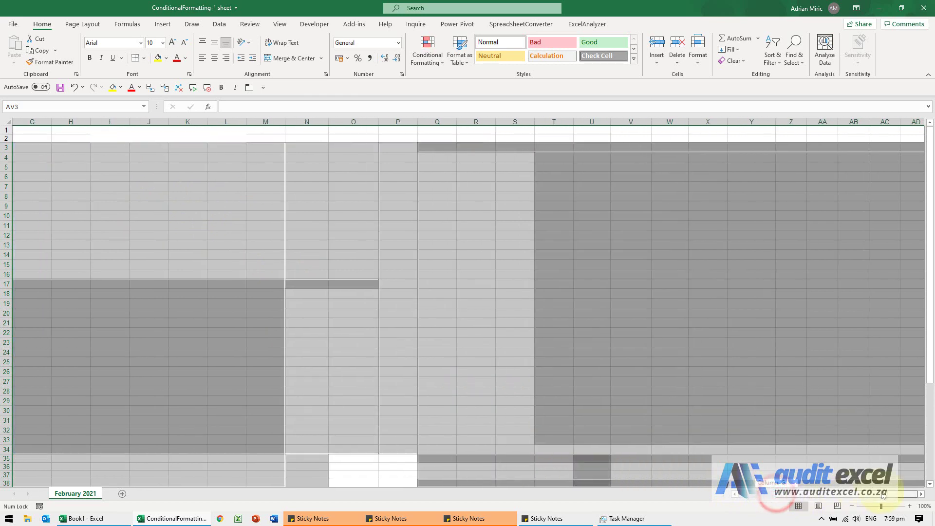
{"action": "scroll", "coordinate": [899, 372], "scroll_direction": "down", "scroll_amount": 3}
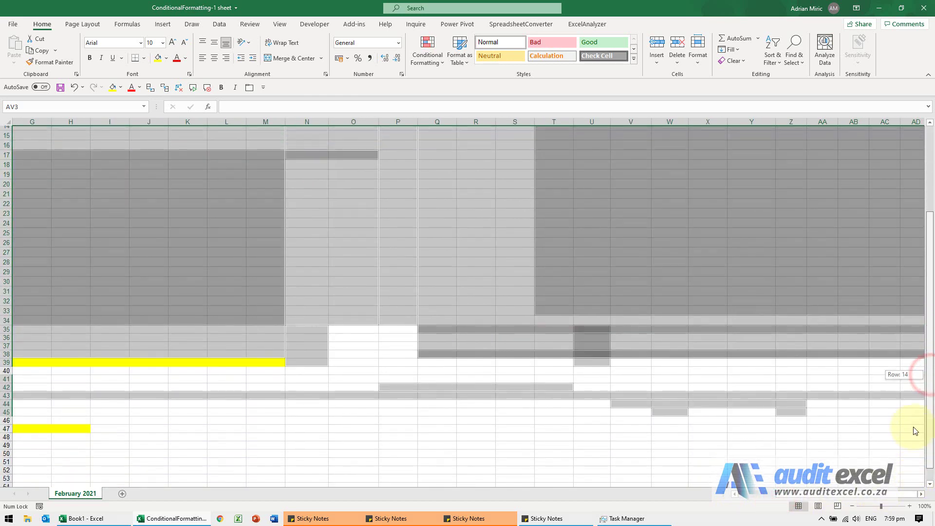
{"action": "scroll", "coordinate": [914, 428], "scroll_direction": "up", "scroll_amount": 3}
{"action": "left_click", "coordinate": [923, 495]}
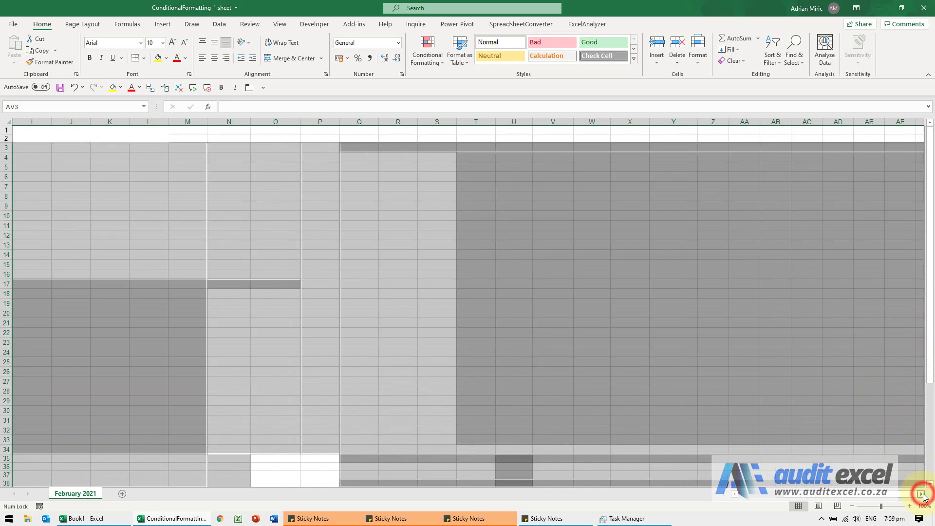
{"action": "left_click", "coordinate": [923, 497]}
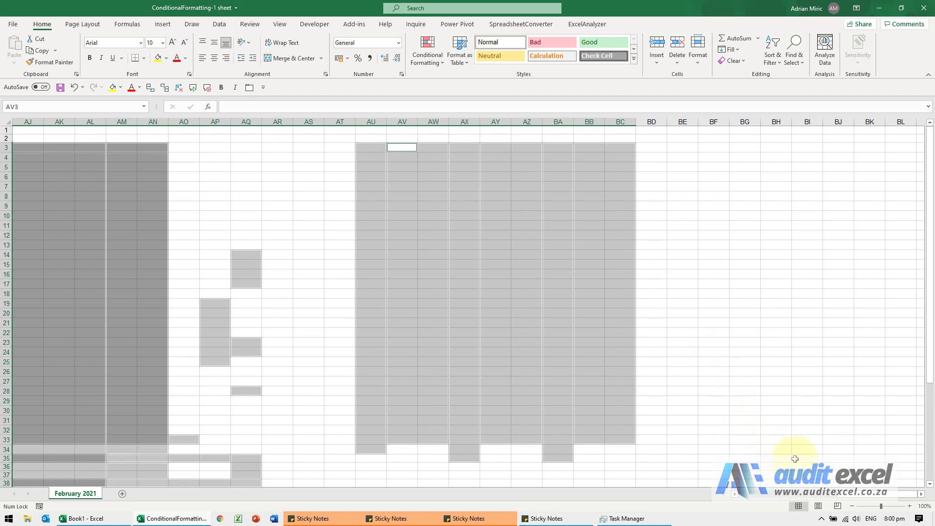
{"action": "left_click_drag", "start_coordinate": [841, 495], "coordinate": [734, 504]}
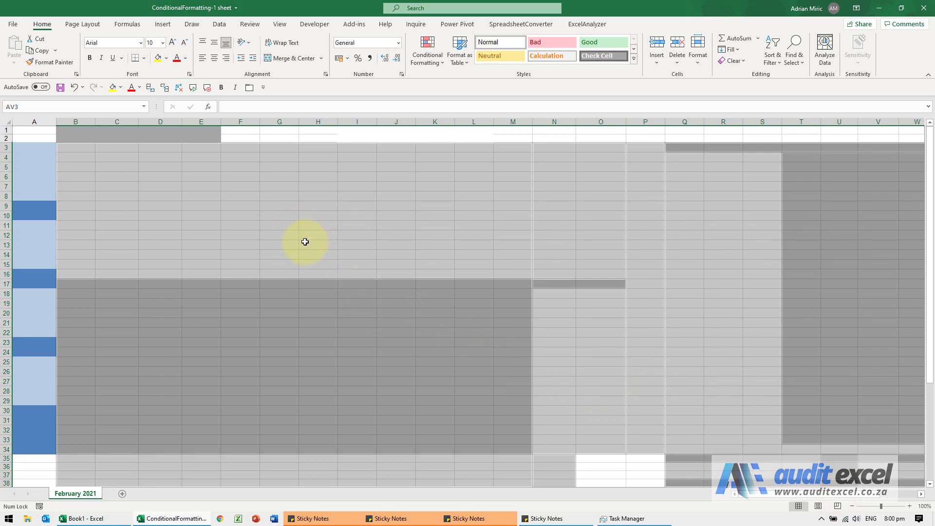
Step: Open the Conditional Formatting Rules Manager and browse its repeated cell-value-between rules
{"action": "left_click", "coordinate": [427, 59]}
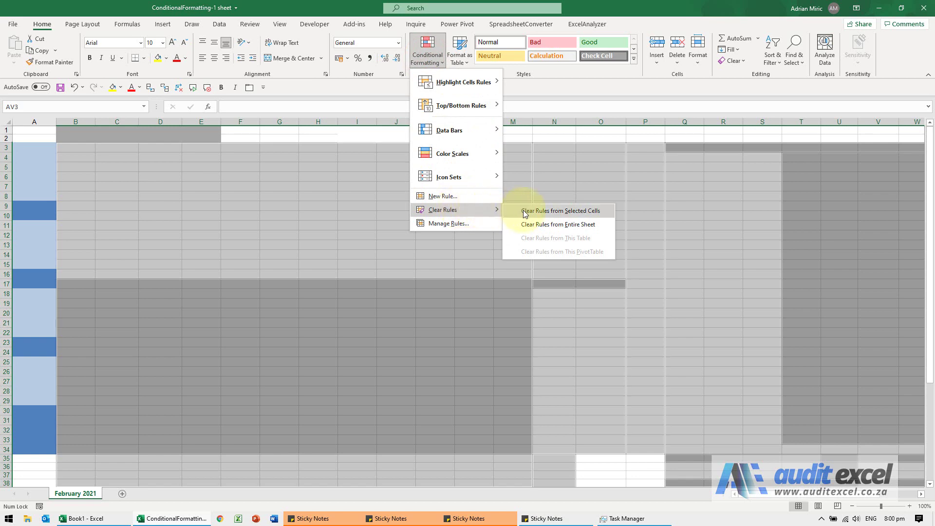
{"action": "left_click", "coordinate": [452, 222]}
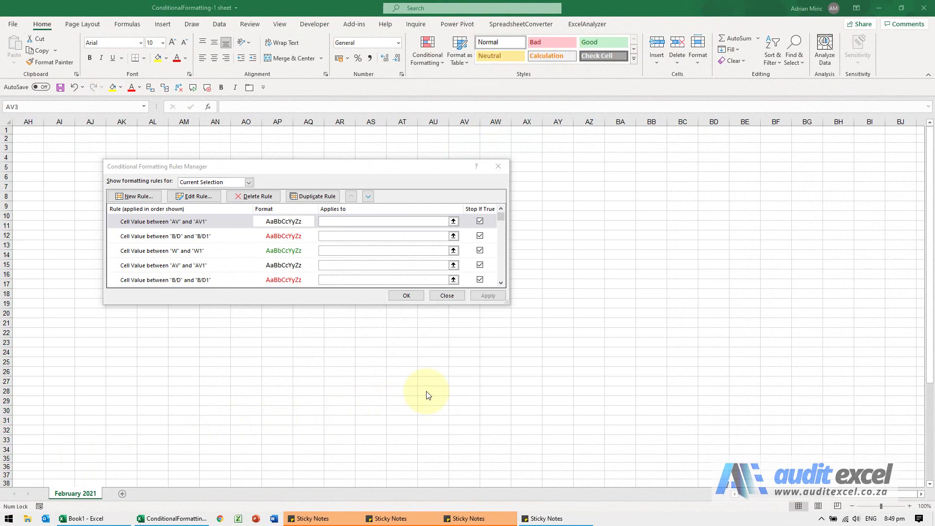
{"action": "left_click", "coordinate": [417, 344]}
{"action": "left_click", "coordinate": [500, 282]}
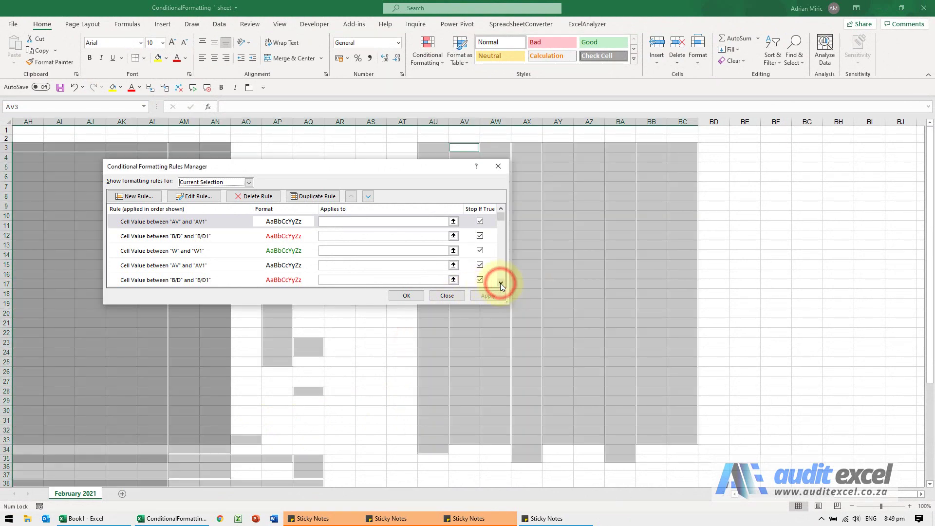
{"action": "left_click", "coordinate": [500, 282]}
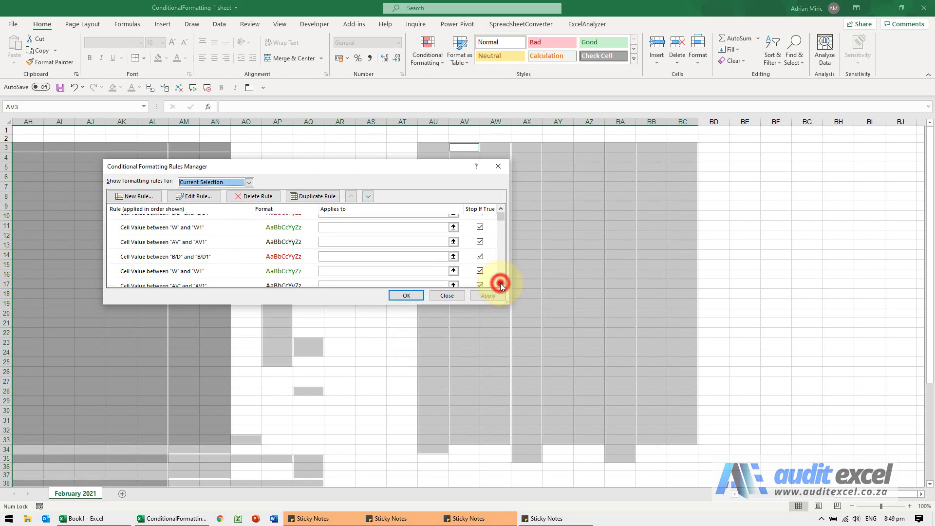
{"action": "left_click", "coordinate": [501, 283]}
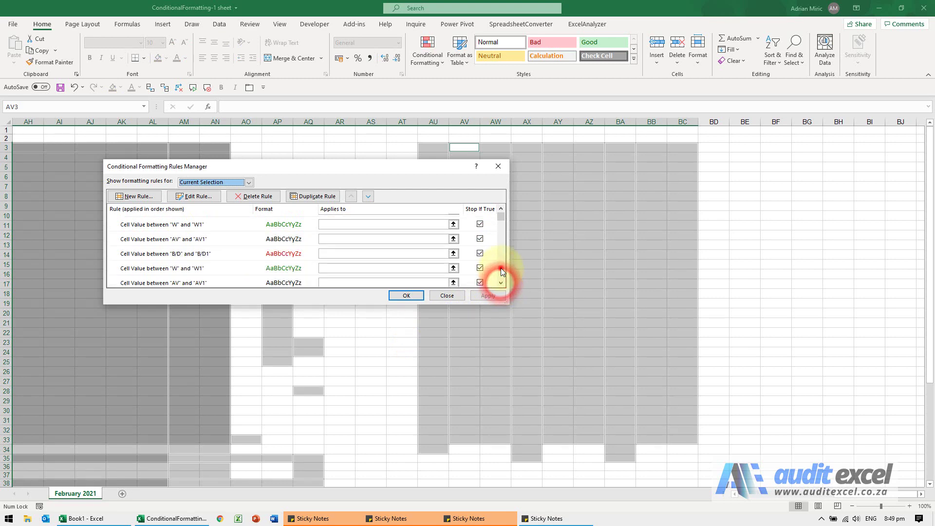
{"action": "left_click", "coordinate": [501, 282]}
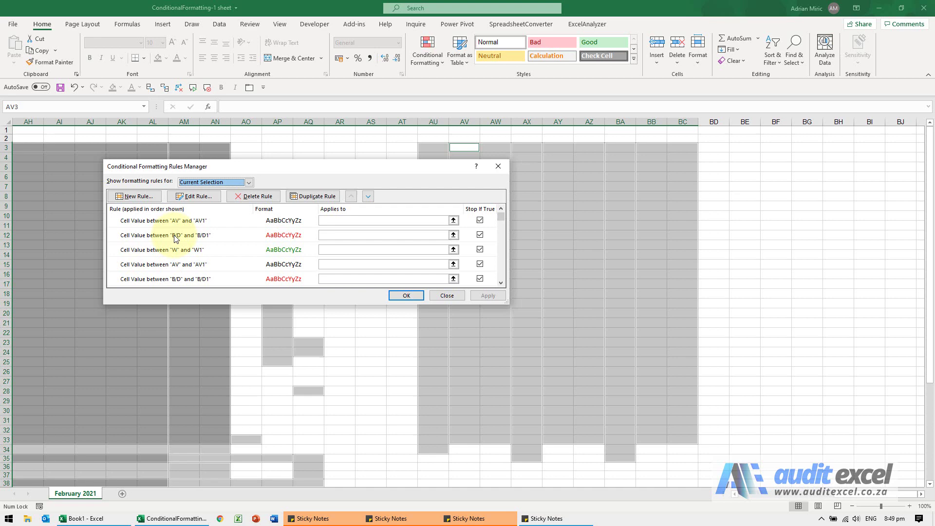
{"action": "left_click", "coordinate": [501, 283]}
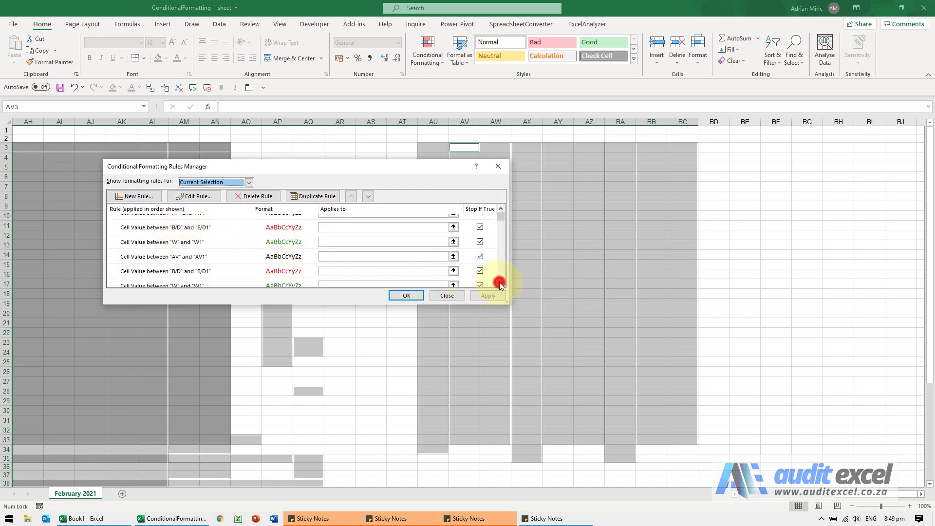
{"action": "left_click", "coordinate": [500, 283]}
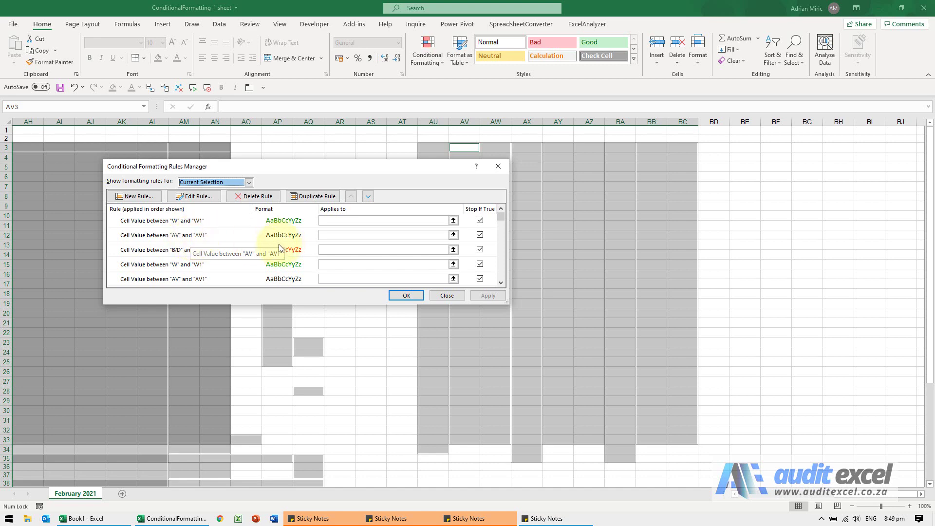
Step: Close the rules manager, return to column A, and test-select J10, columns K–Q and H3
{"action": "left_click", "coordinate": [444, 297]}
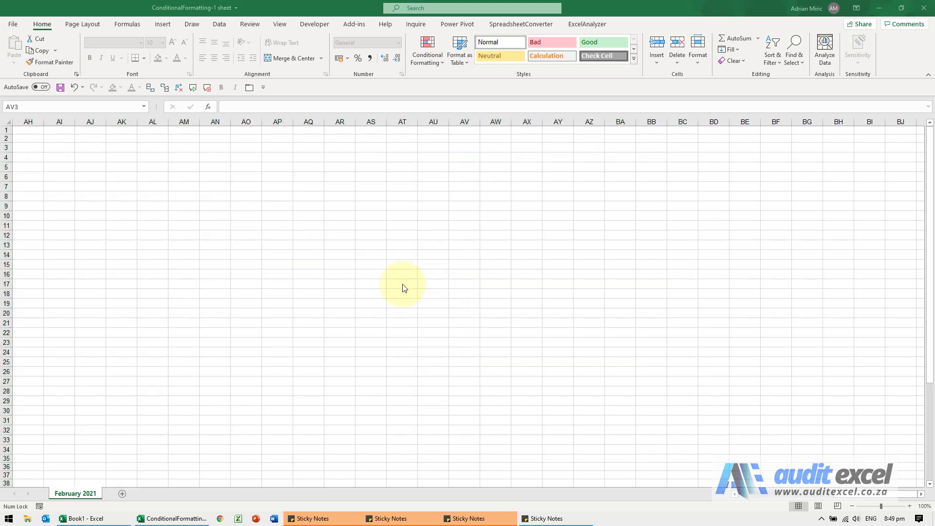
{"action": "left_click", "coordinate": [277, 211]}
{"action": "left_click", "coordinate": [743, 497]}
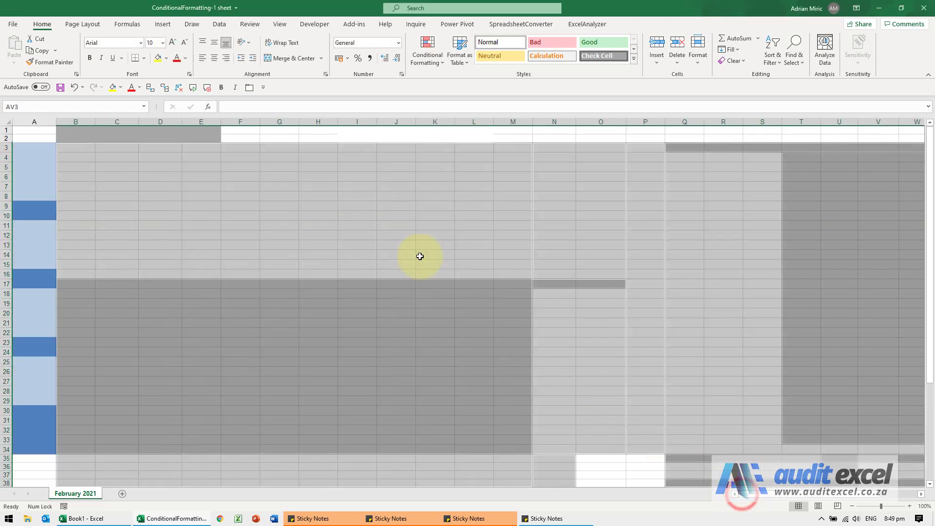
{"action": "left_click", "coordinate": [388, 214]}
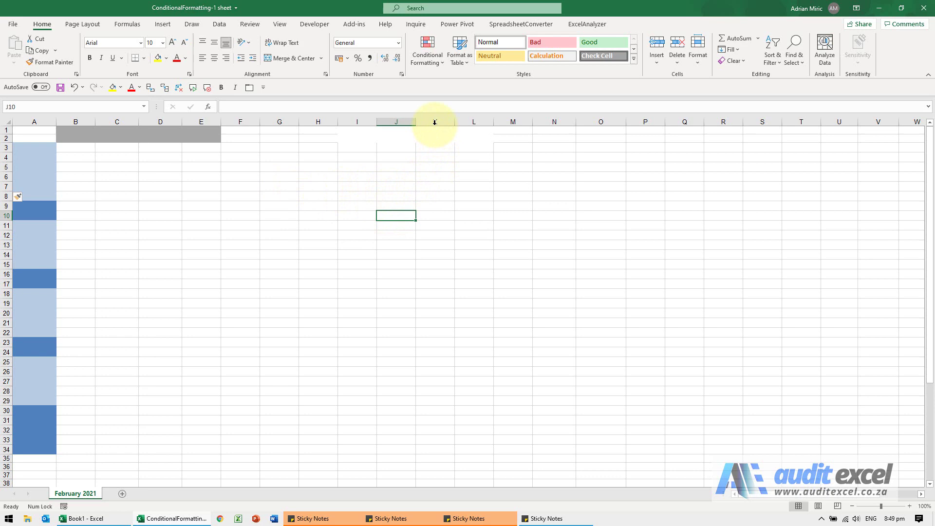
{"action": "left_click_drag", "start_coordinate": [435, 121], "coordinate": [685, 122]}
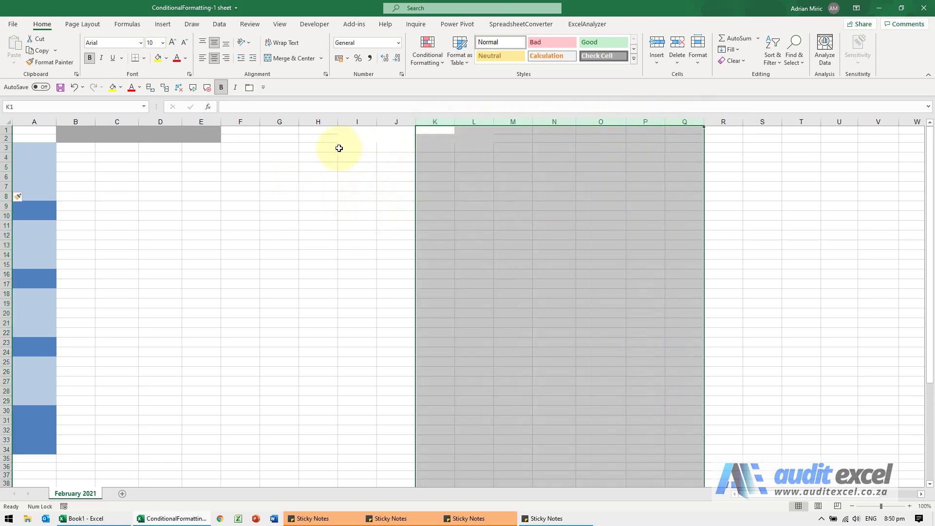
{"action": "left_click", "coordinate": [318, 148]}
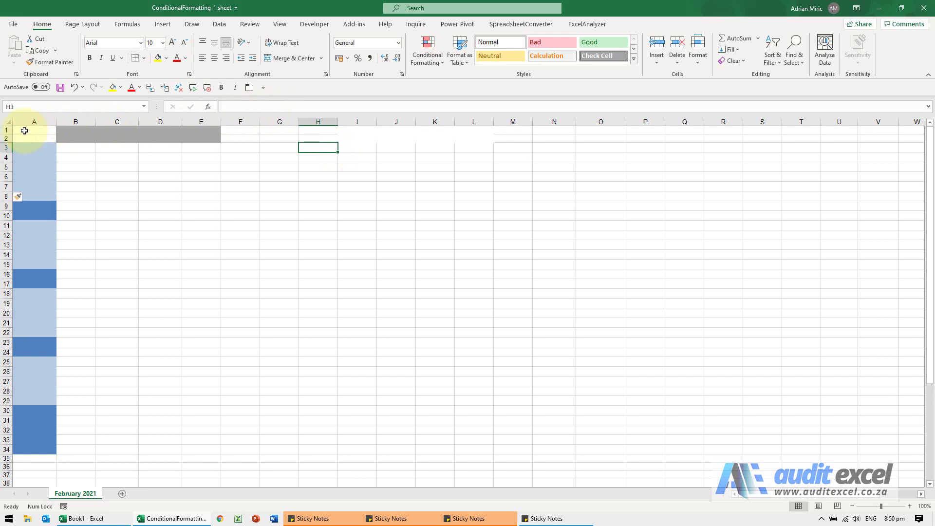
Step: Select the whole sheet and apply Clear Rules from Entire Sheet
{"action": "left_click", "coordinate": [7, 122]}
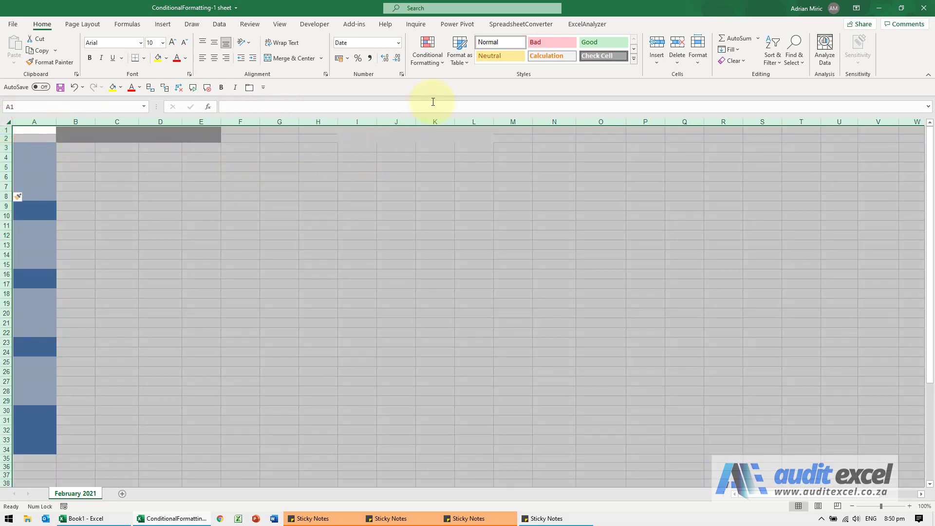
{"action": "left_click", "coordinate": [428, 63]}
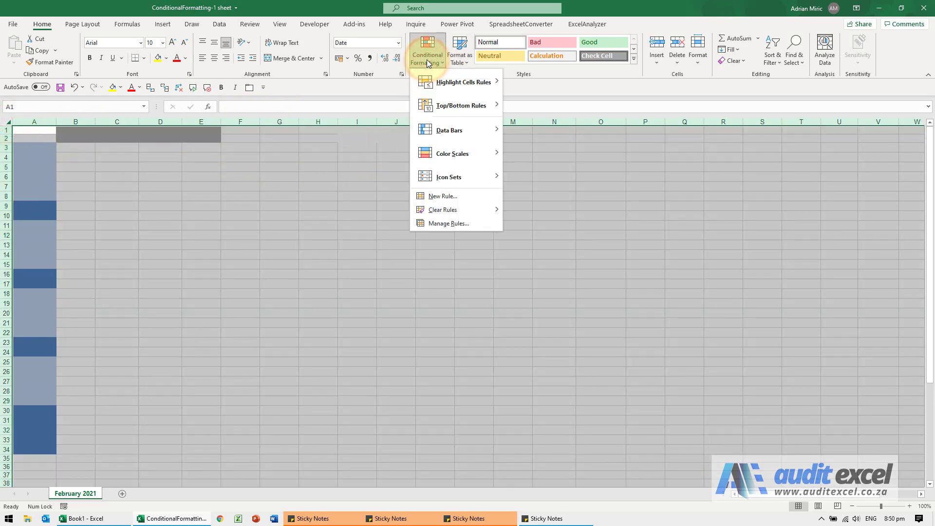
{"action": "mouse_move", "coordinate": [454, 210]}
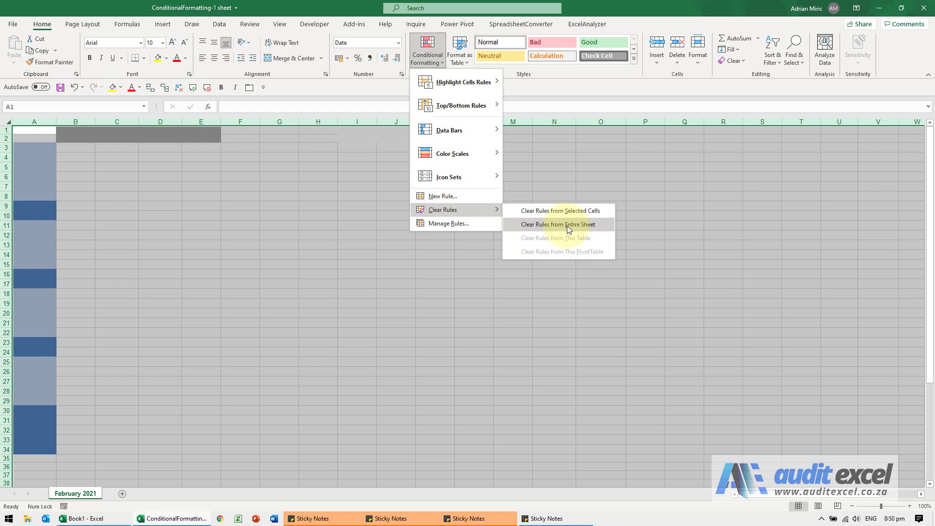
{"action": "left_click", "coordinate": [567, 225]}
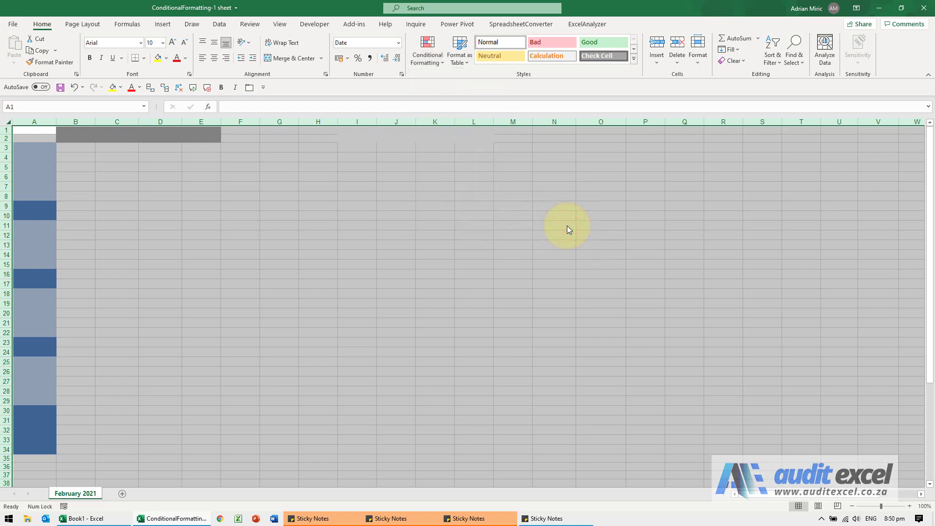
{"action": "left_click", "coordinate": [331, 226]}
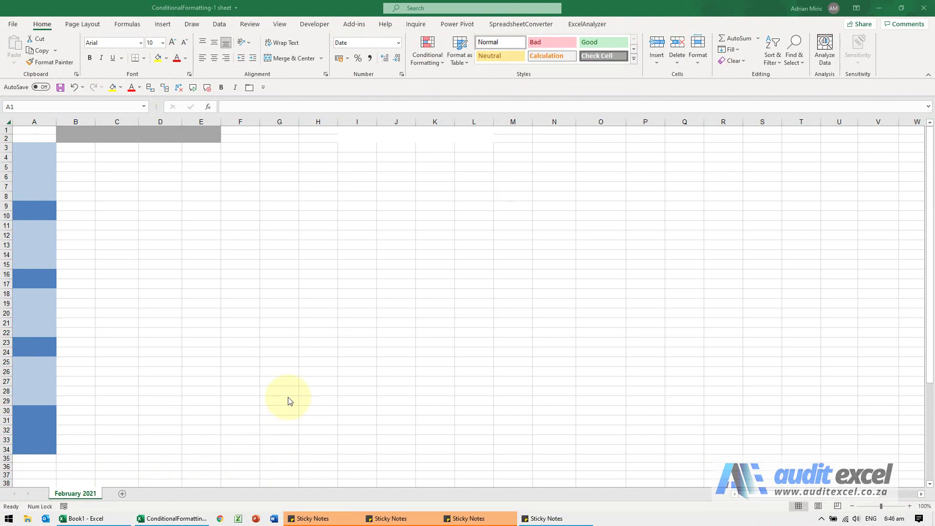
Step: Test the sheet's response by selecting G20, D10 and the block E10:F13
{"action": "left_click", "coordinate": [276, 315]}
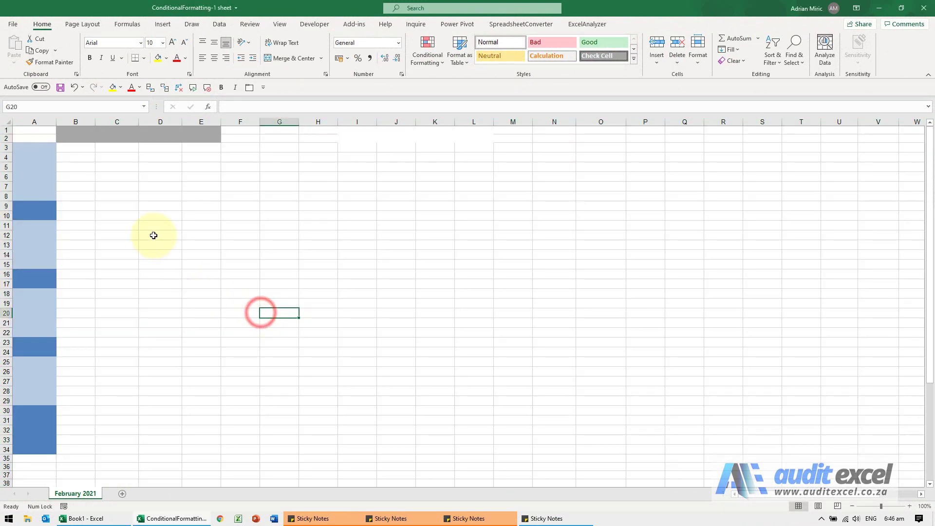
{"action": "left_click", "coordinate": [153, 217]}
{"action": "left_click_drag", "start_coordinate": [215, 212], "coordinate": [226, 243]}
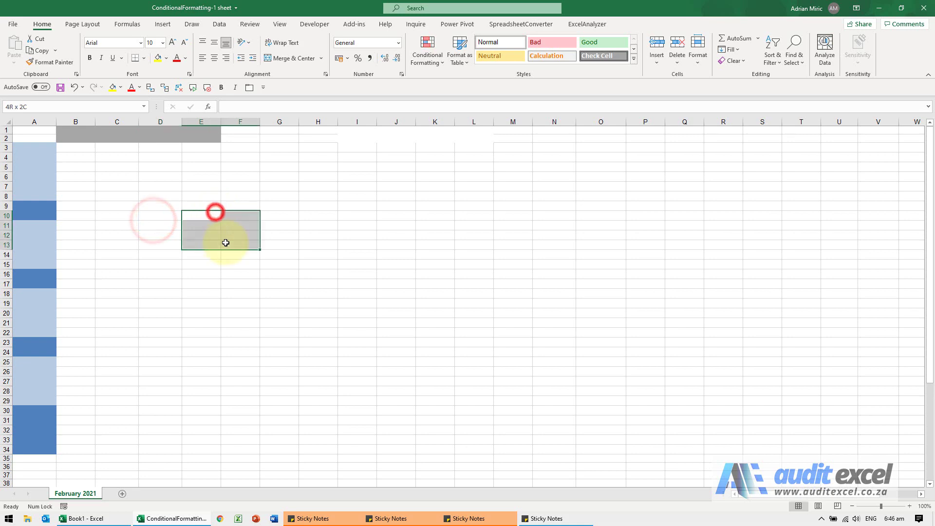
Step: Insert a new blank row at row 9
{"action": "left_click", "coordinate": [6, 205]}
{"action": "right_click", "coordinate": [4, 206]}
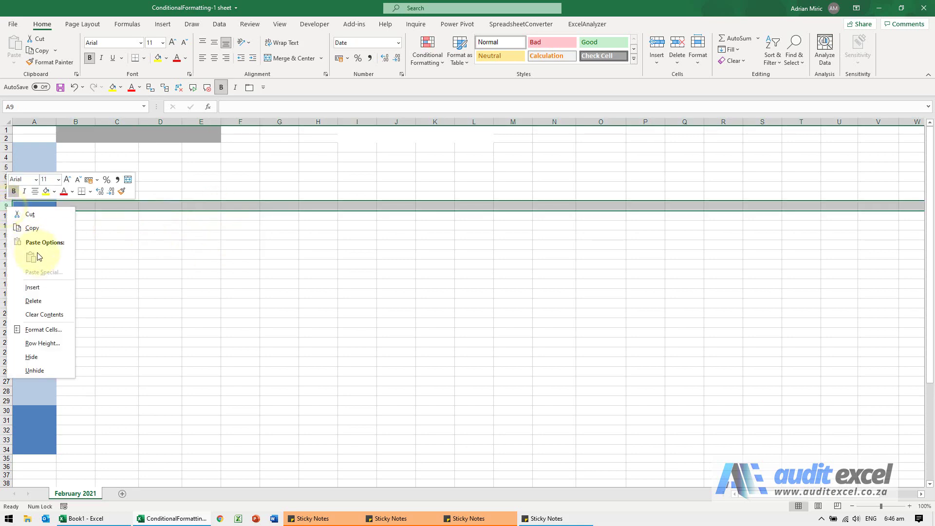
{"action": "left_click", "coordinate": [46, 286]}
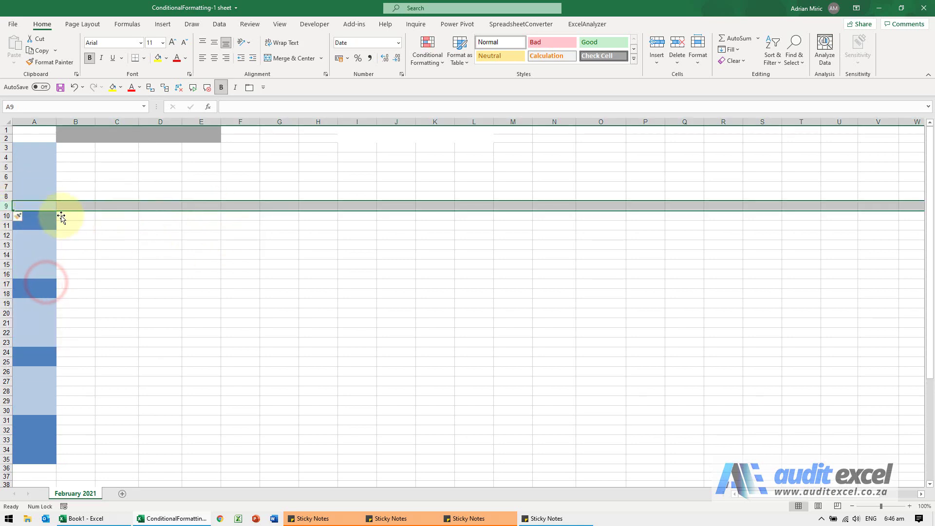